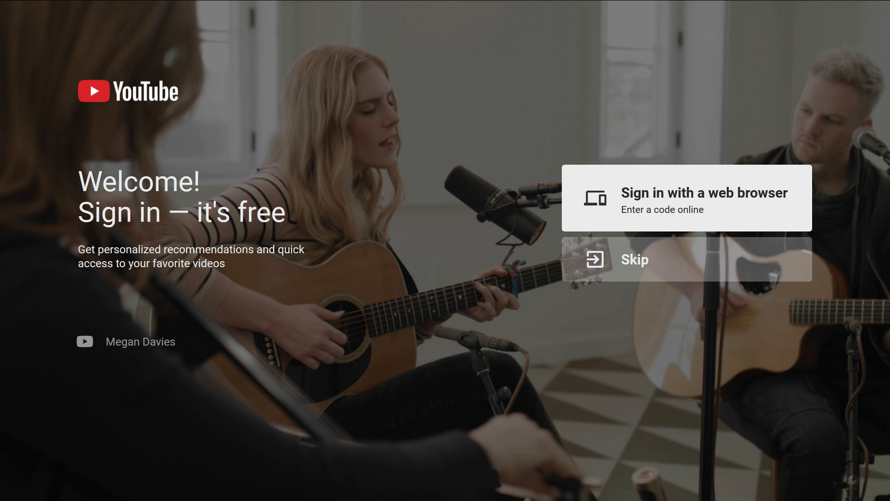
Step: View the activation code for signing in to YouTube with a web browser and return to the welcome screen
key("Down")
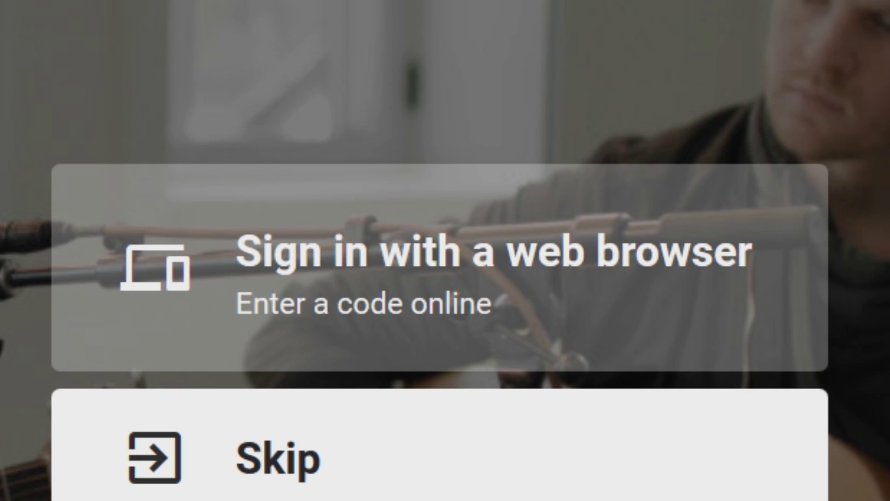
key("Up")
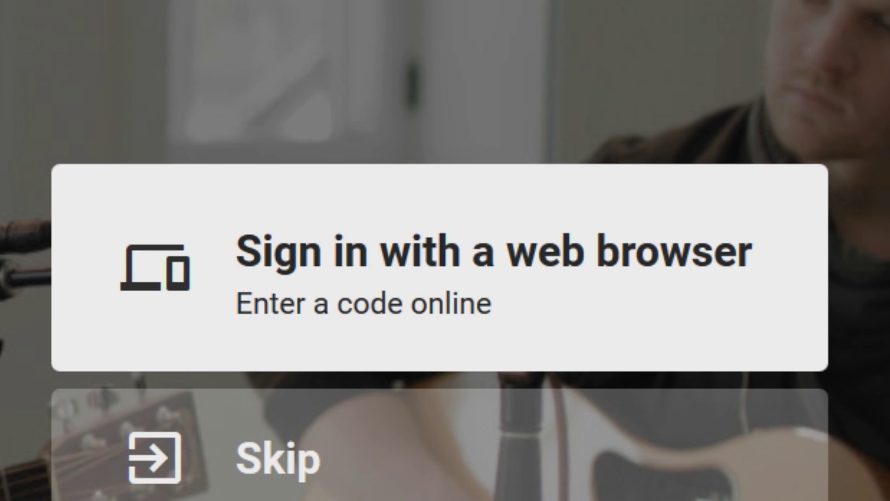
key("Down")
key("Up")
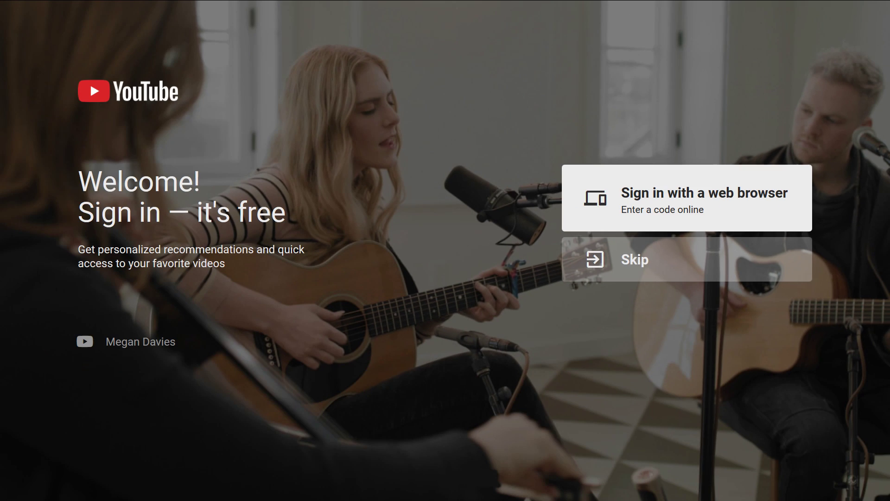
key("Return")
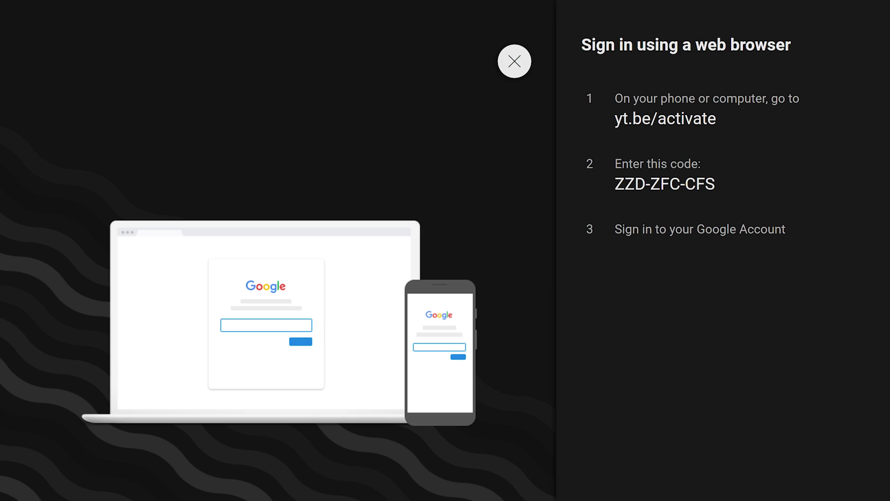
key("Escape")
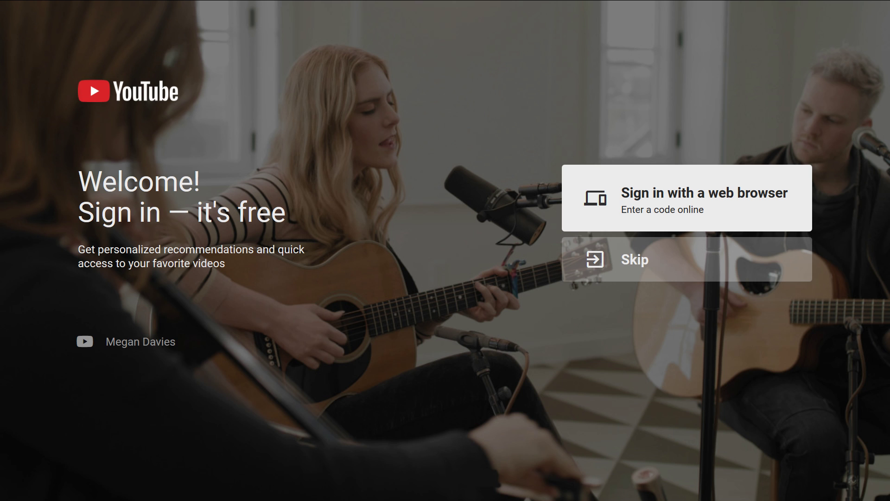
Step: Skip signing in on the YouTube welcome screen
key("Down")
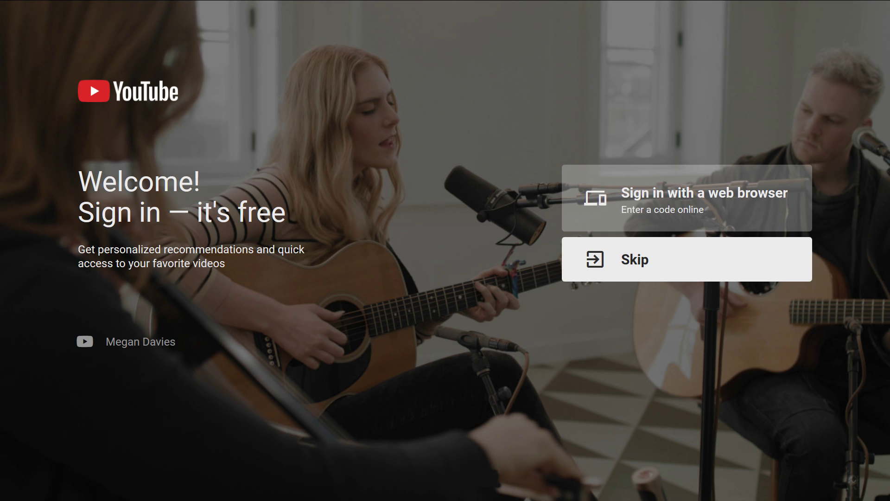
key("Up")
key("Down")
key("Return")
Step: Look through the Subscriptions and Library pages, and start signing in from the account page
key("Left")
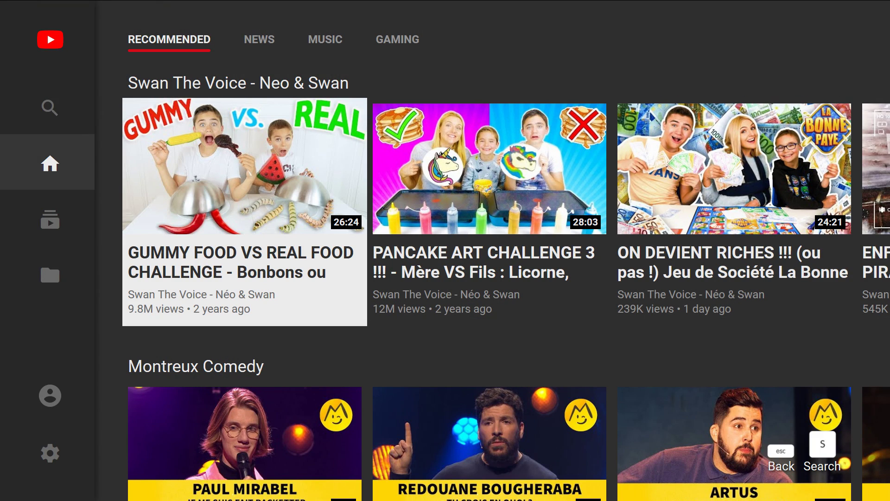
key("Up")
key("Down")
key("Down")
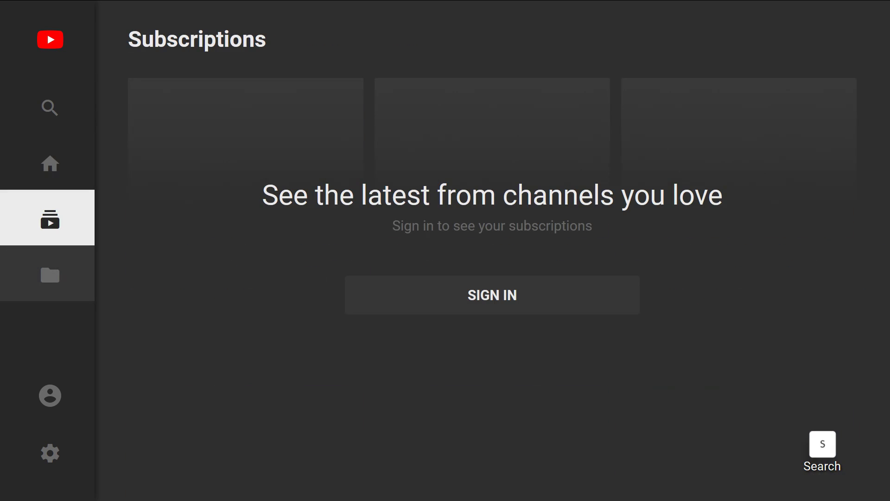
key("Down")
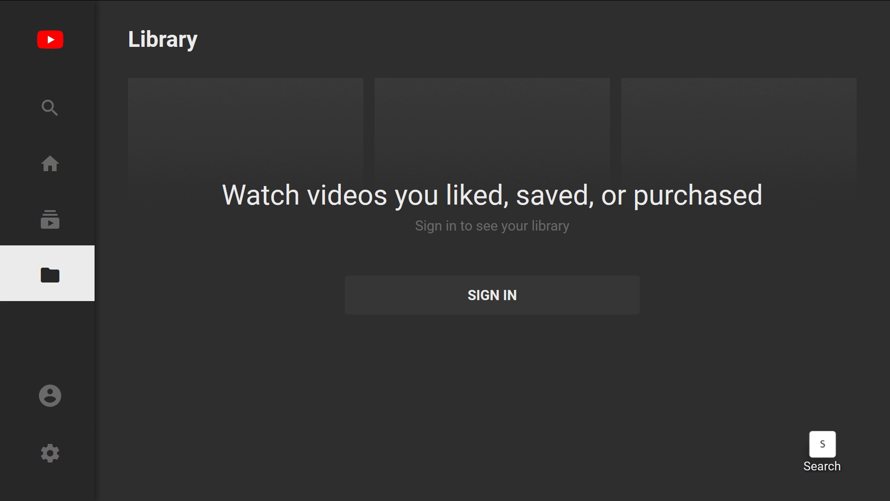
key("Return")
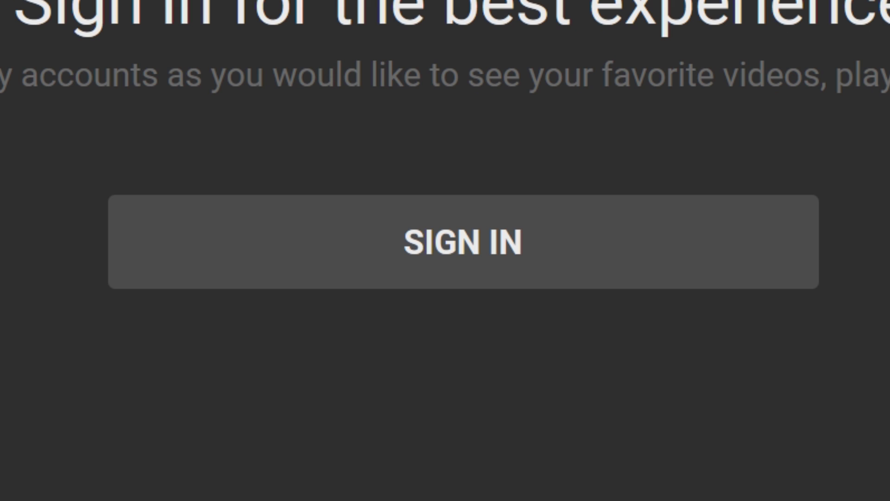
key("Return")
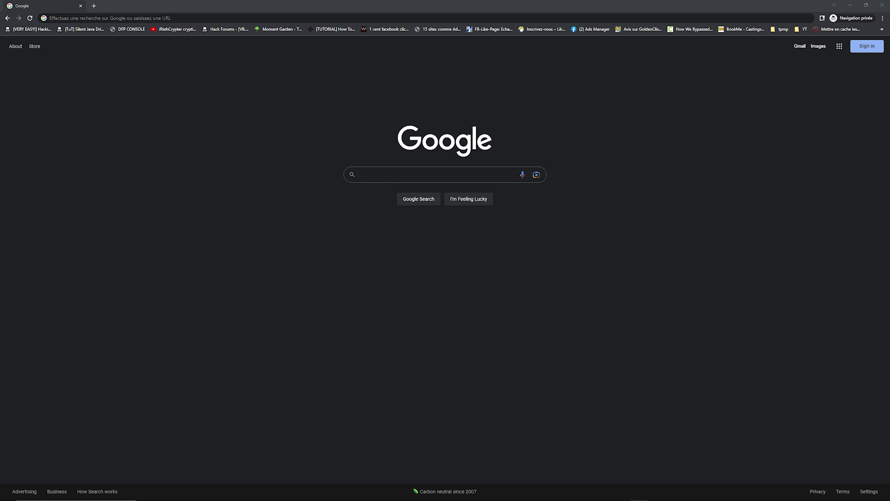
Step: Search Google for yt.be/activate in the web browser
left_click(426, 170)
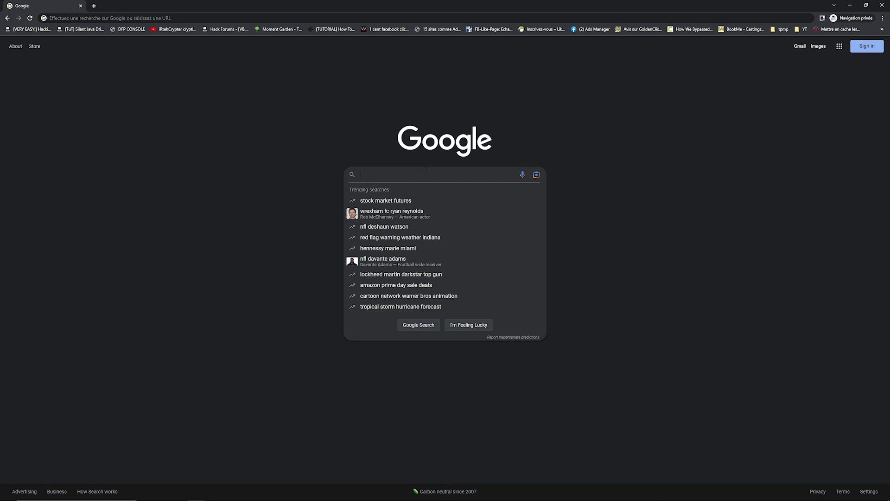
type("yt.be/acti")
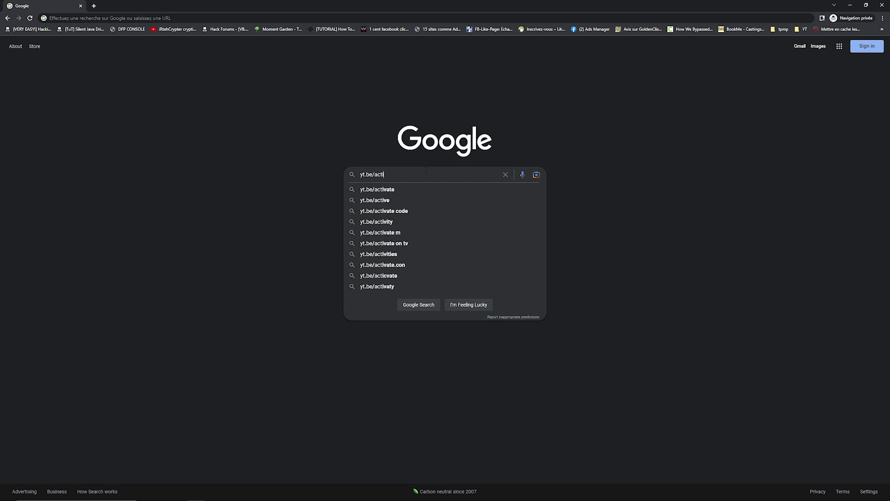
type("vate")
key("Return")
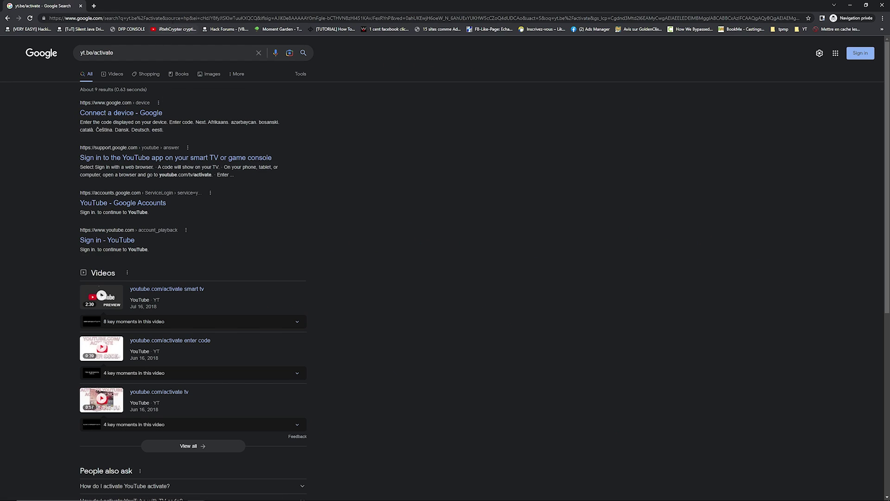
Step: Load the device activation page directly from the web address yt.be/activate
left_click(175, 20)
type("yt.be")
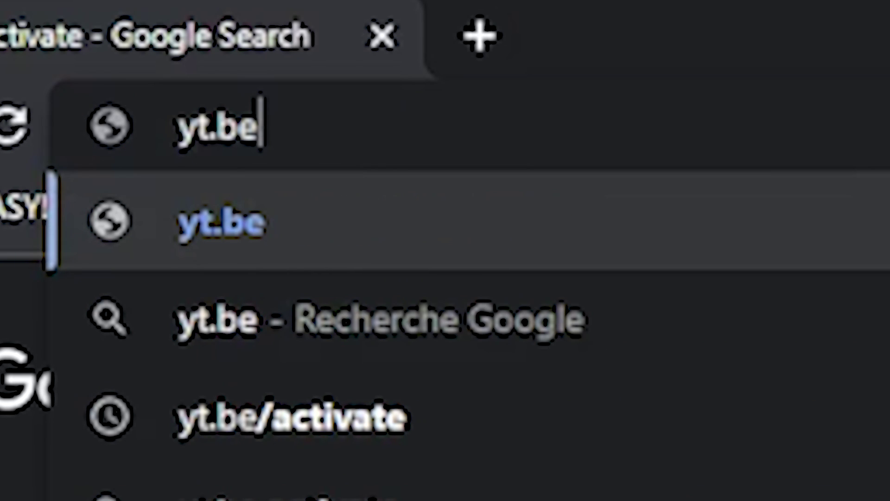
type("/activate")
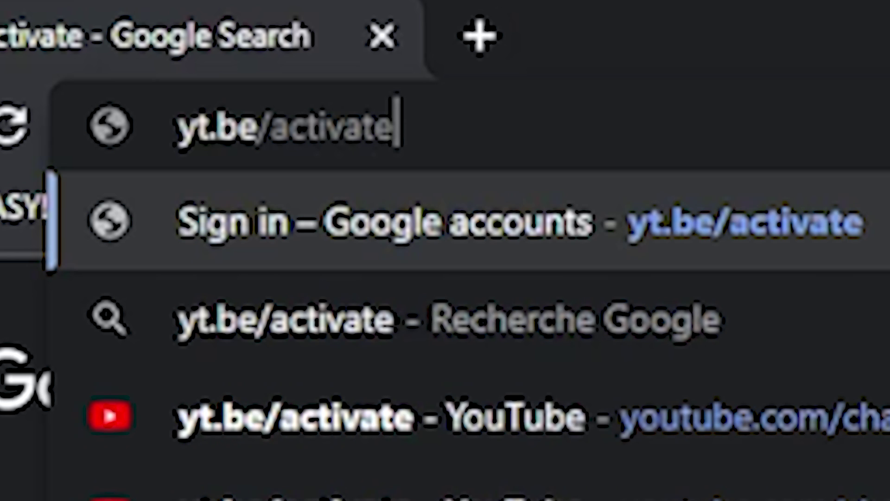
key("Return")
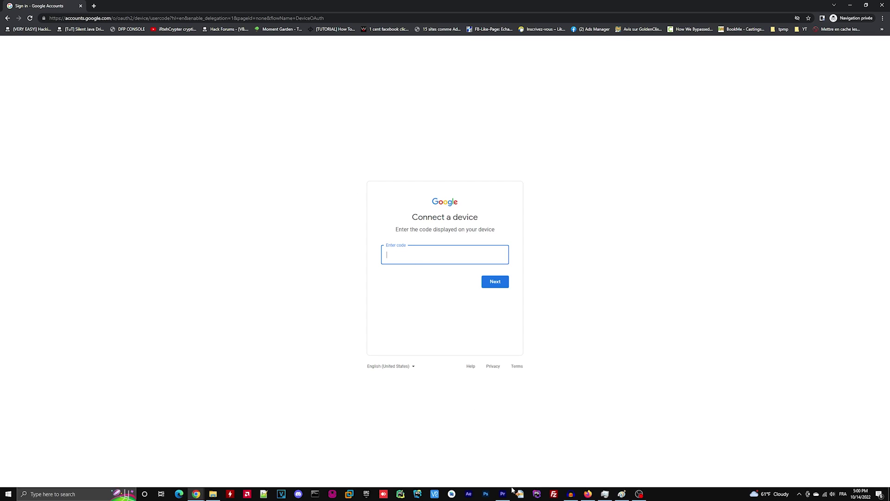
Step: Enter the activation code shown on the TV device in the Connect a device form and submit it
left_click(504, 494)
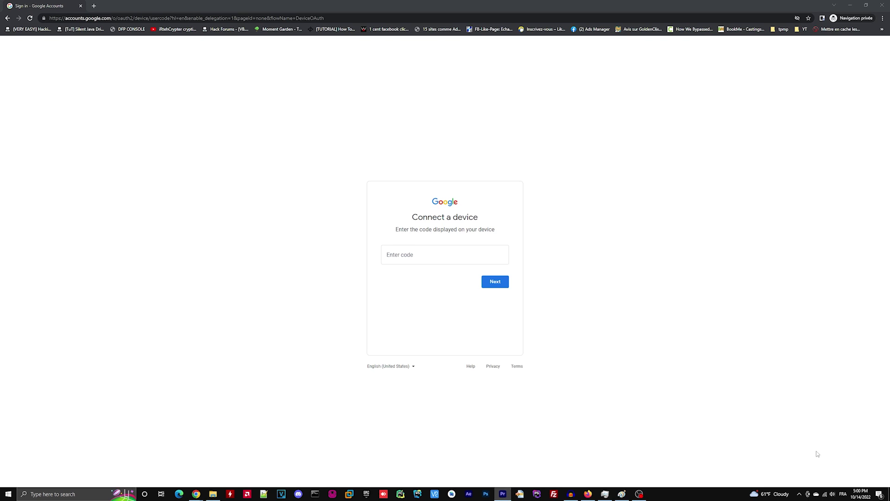
left_click(442, 254)
type("z")
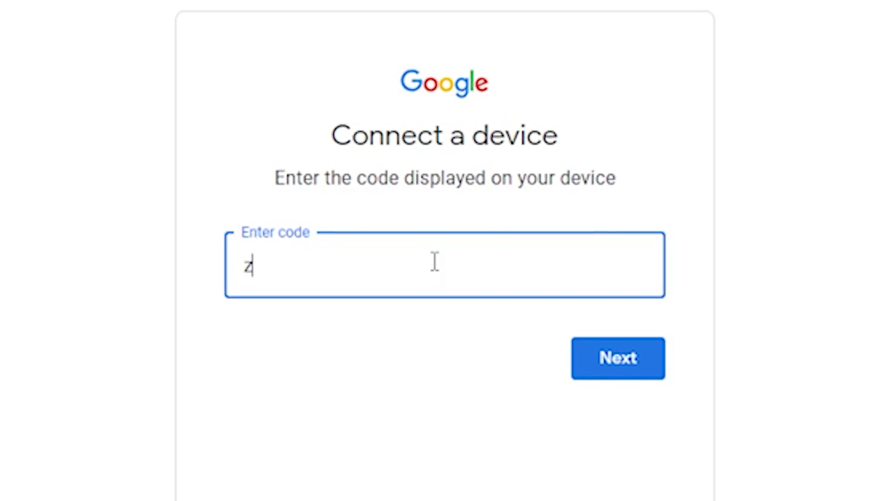
type("z")
key("BackSpace")
key("BackSpace")
type("zz")
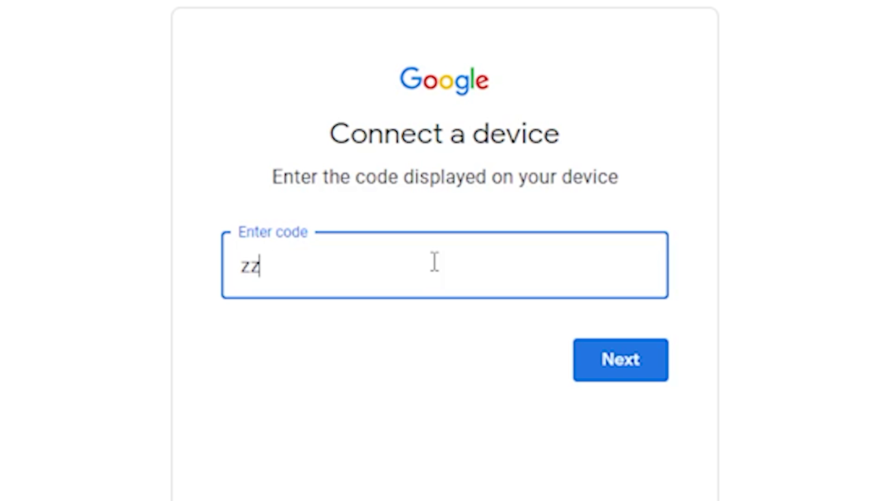
type("d-zfc-")
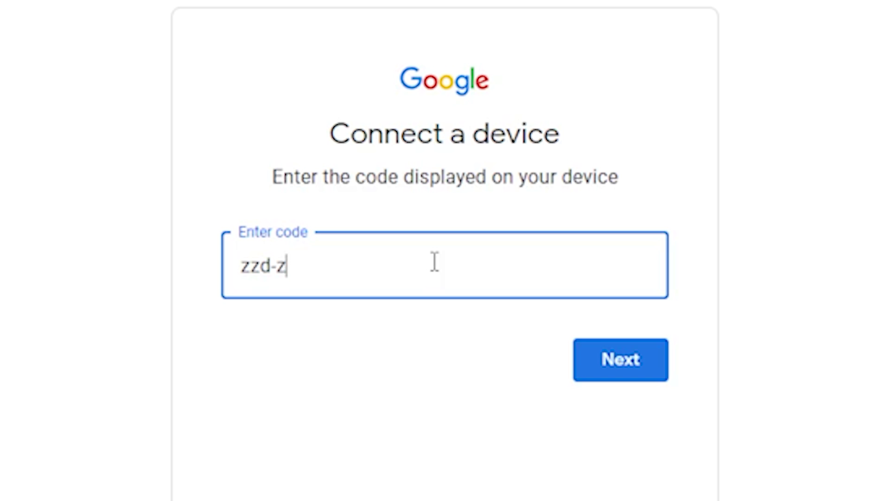
type("cfs")
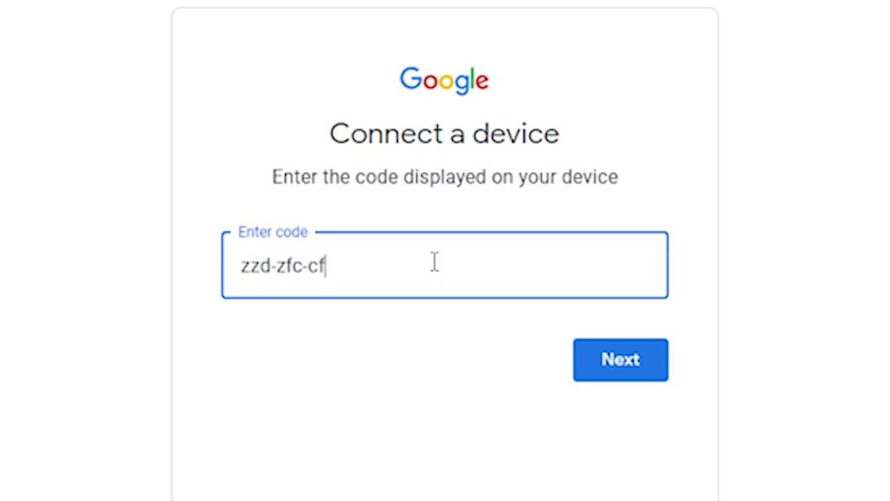
left_click(631, 368)
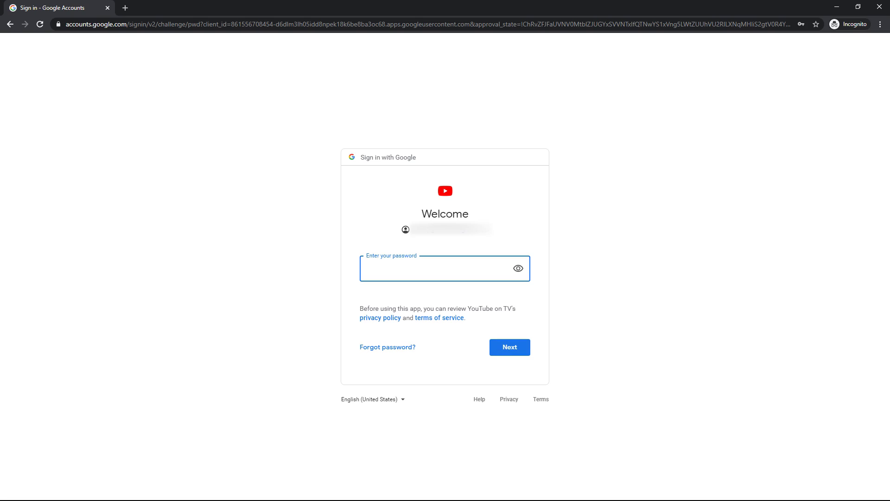
Step: Enter the Google account password on the YouTube on TV sign-in page and submit it
type("•")
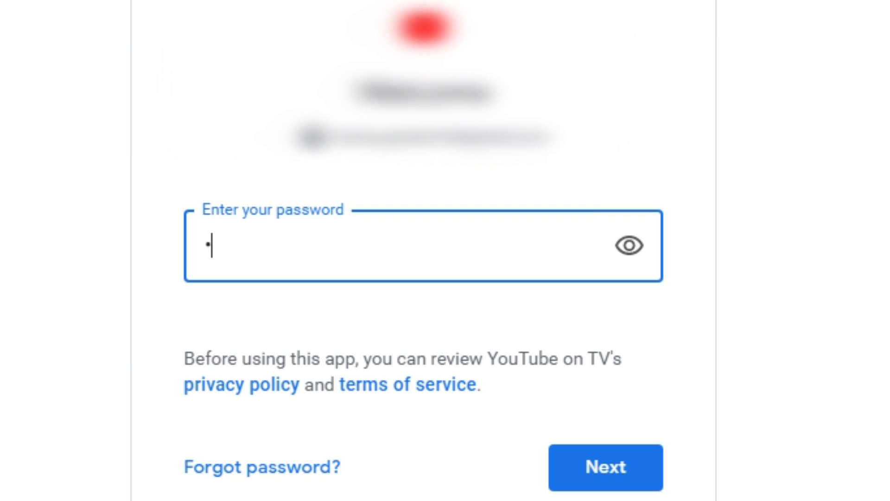
key("BackSpace")
type("••••")
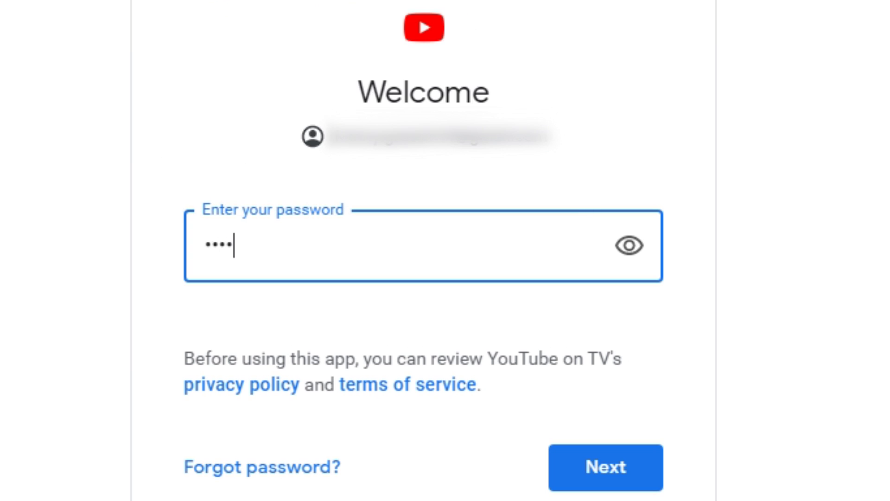
type("aaaaaaaaaaaa")
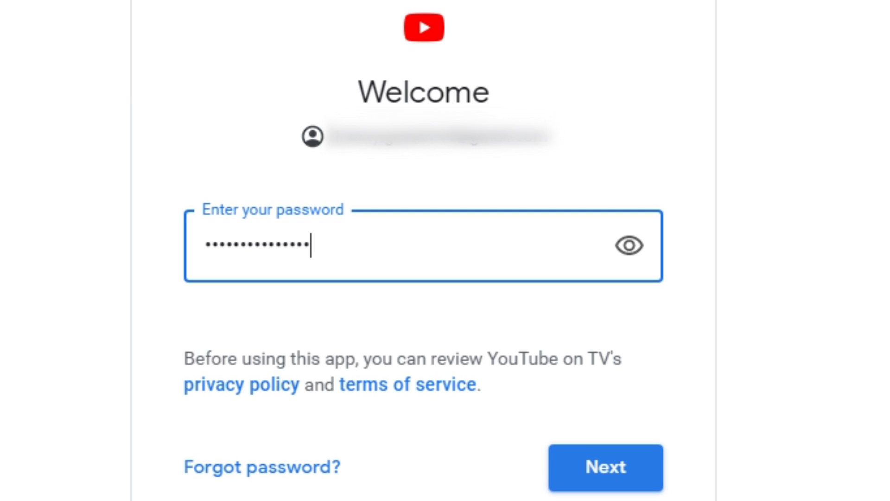
key("Return")
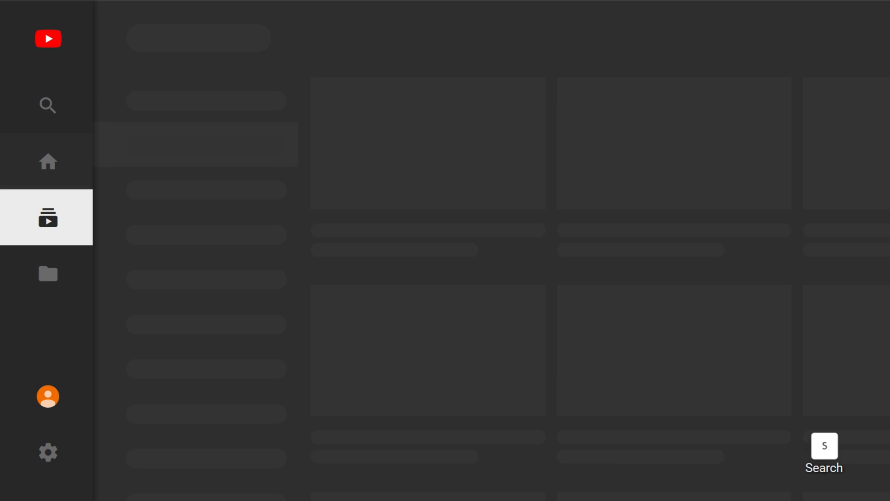
key("Down")
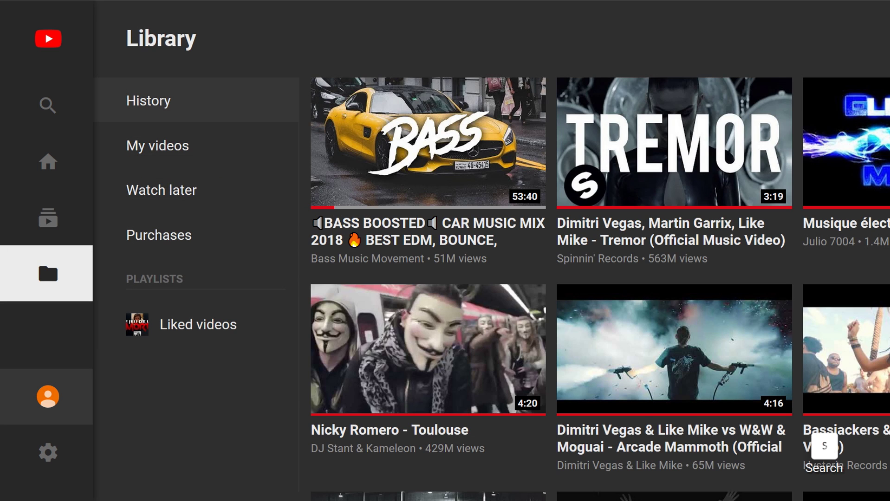